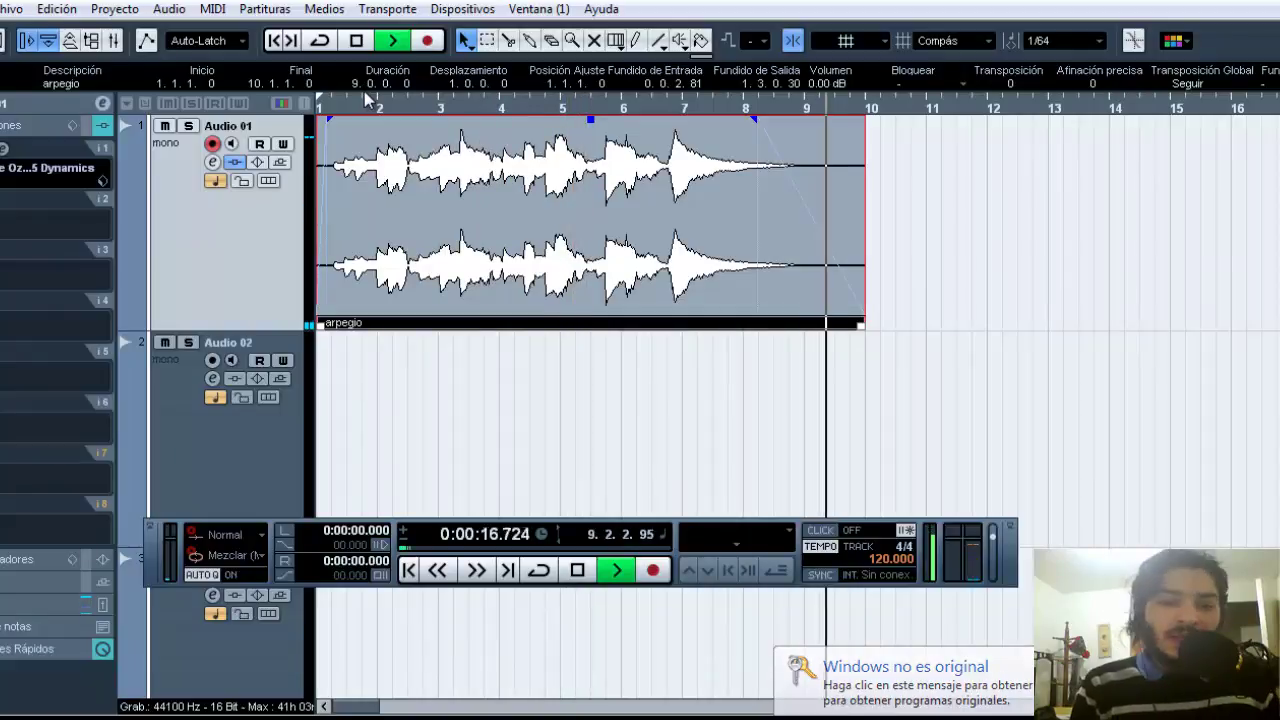
# Step: Stop playback, copy the arpegio clip from Audio 01 onto Audio 02 at the same position, and briefly play both from the start
pyautogui.press('space')
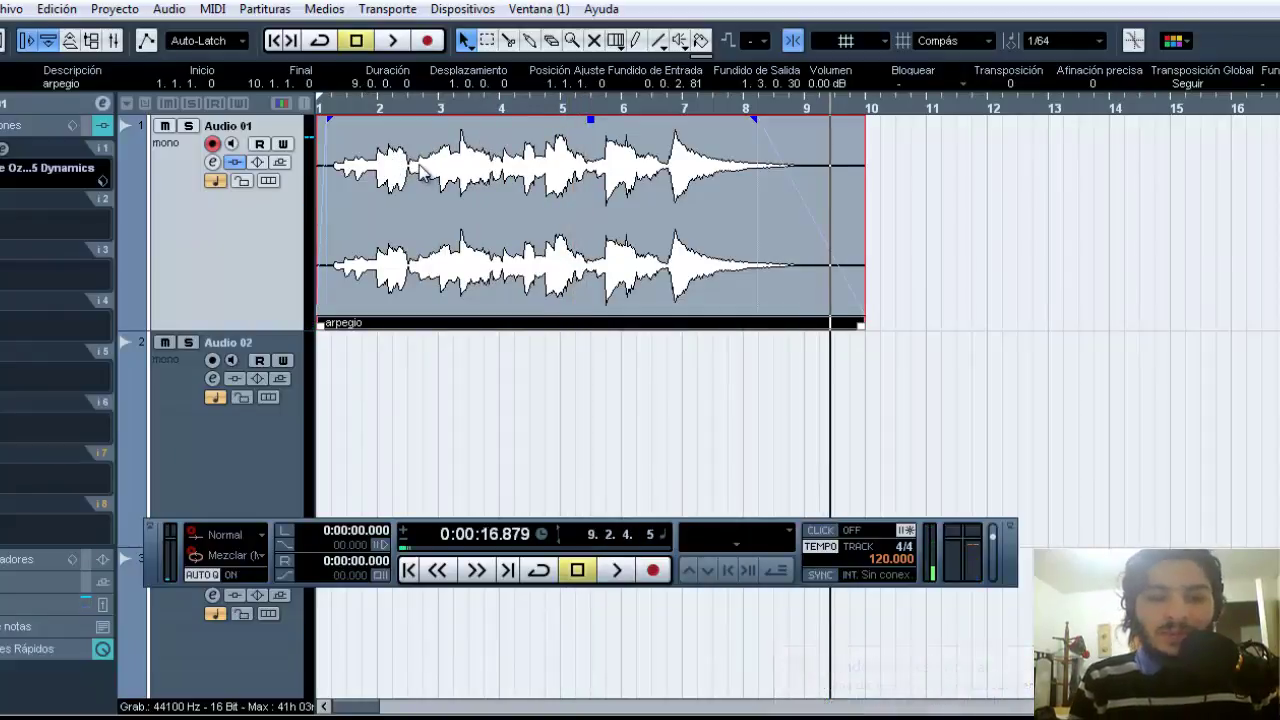
pyautogui.moveTo(420, 172); pyautogui.dragTo(424, 389)
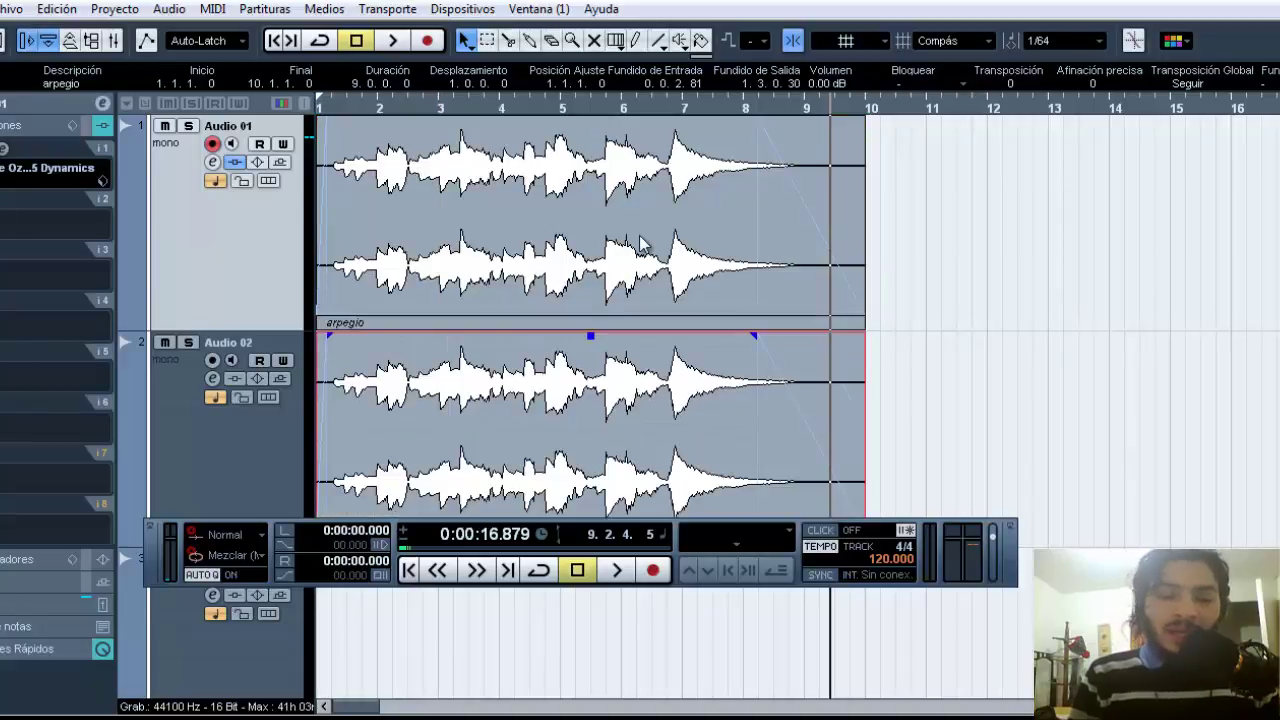
pyautogui.click(323, 110)
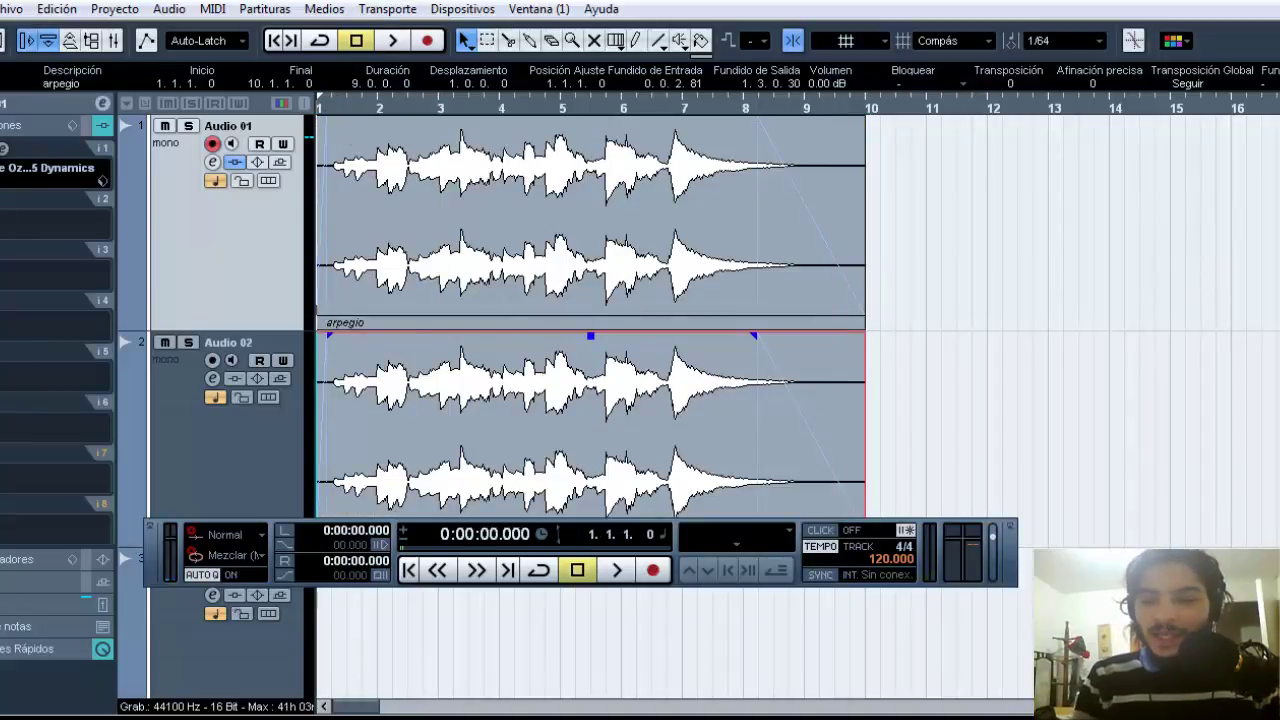
pyautogui.scroll(-3, 640, 400)
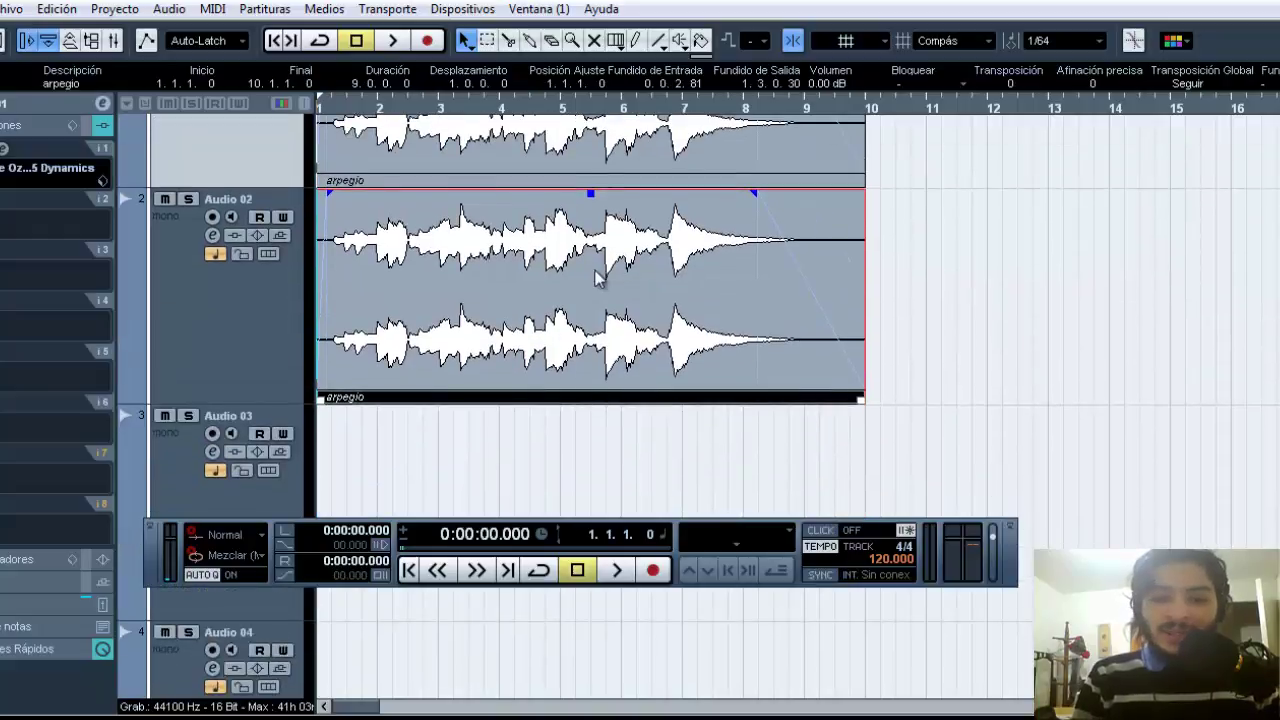
pyautogui.press('space')
pyautogui.press('space')
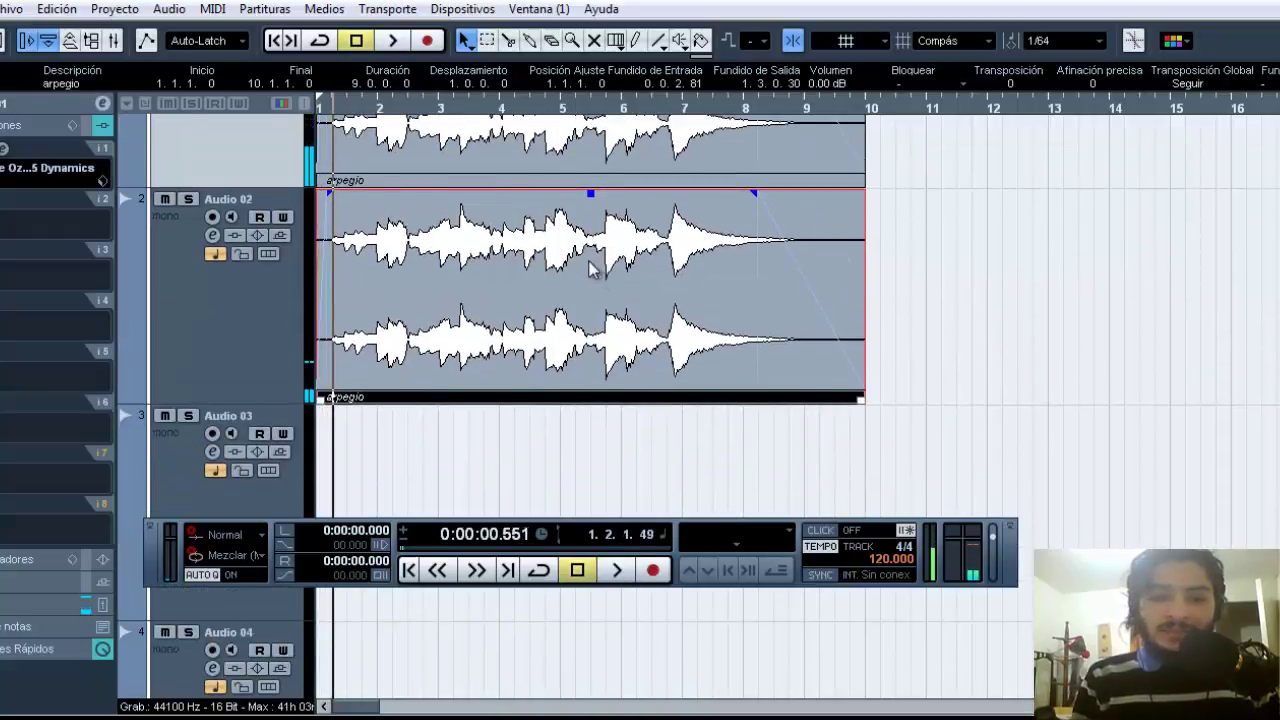
# Step: Place another aligned copy of the arpegio clip on Audio 03 and play the three stacked clips together from the start
pyautogui.hotkey('shift', 'g')
pyautogui.press('space')
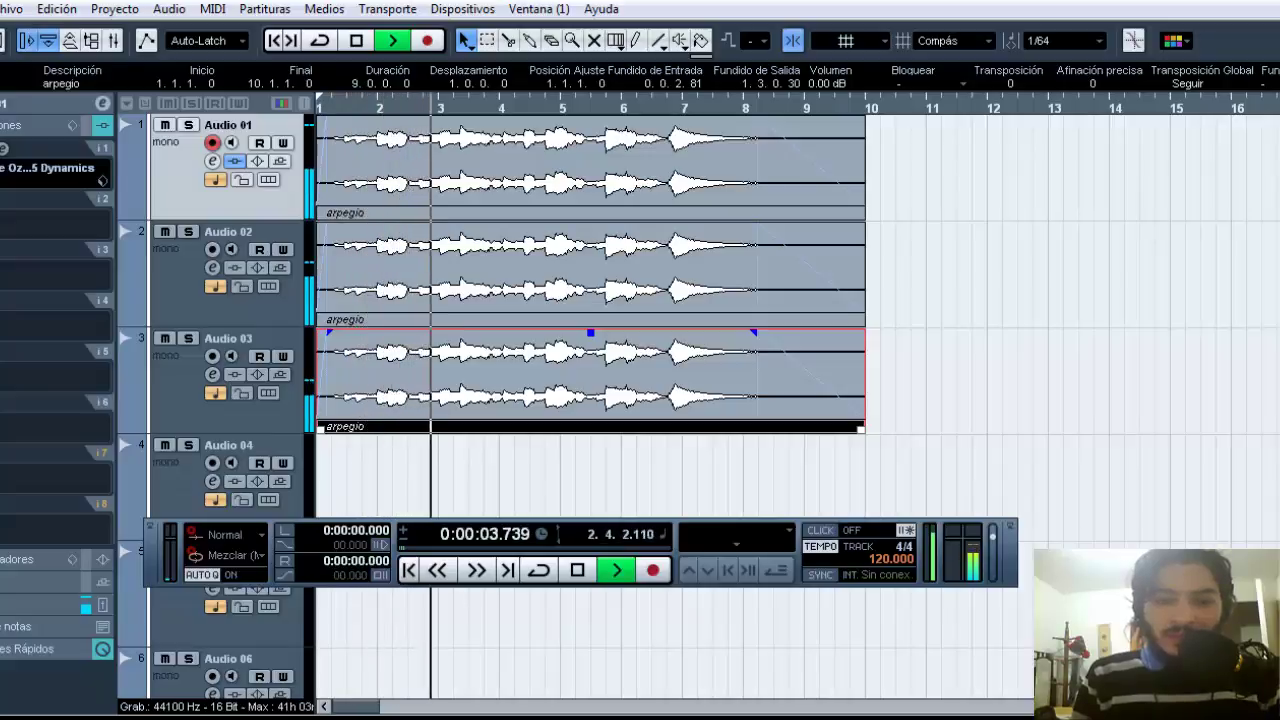
pyautogui.press('space')
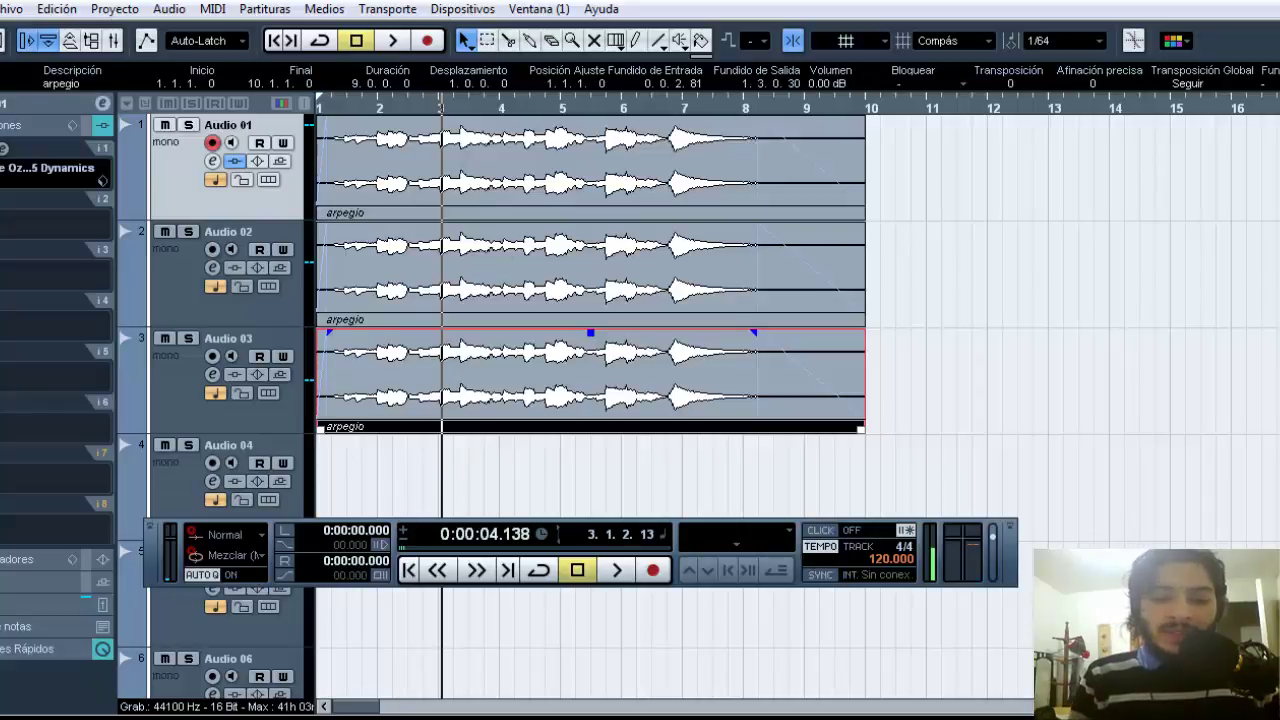
# Step: Switch to the browser to examine the pedal's Delay Time, Repeat and Delay Level knobs, and return to Cubase
pyautogui.hotkey('alt', 'Tab')
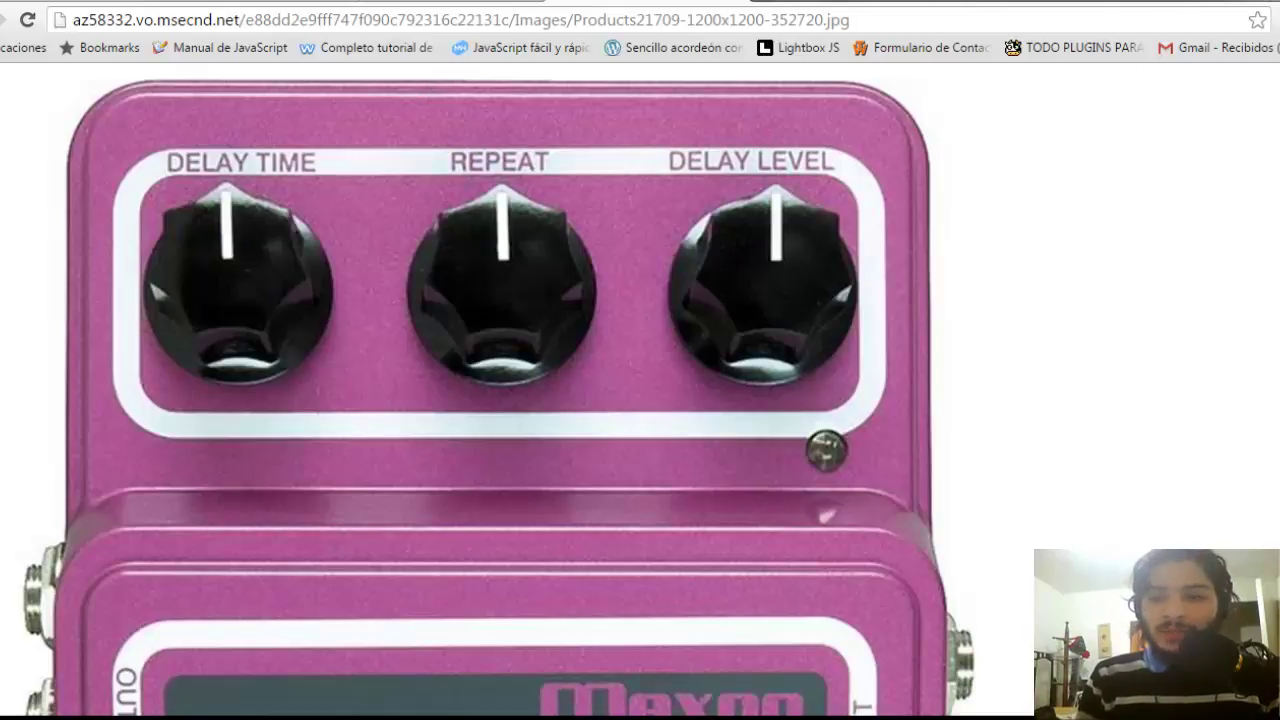
pyautogui.hotkey('alt', 'Tab')
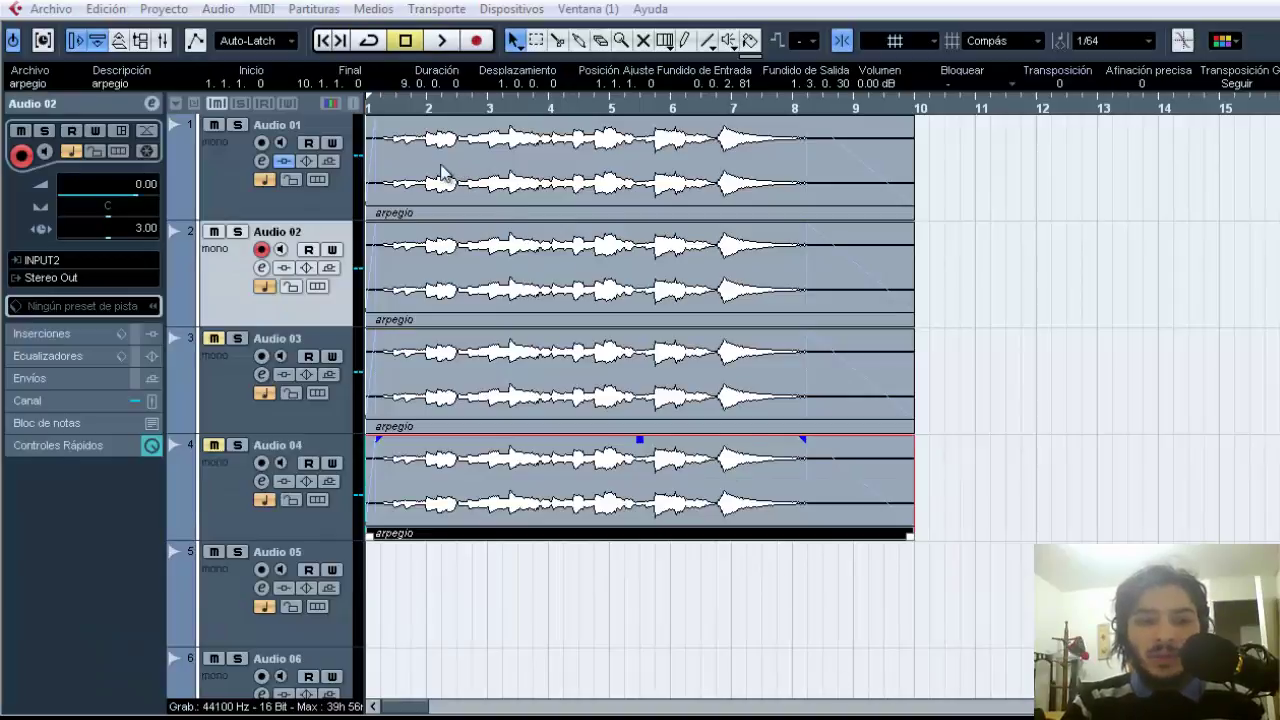
# Step: Show the transport panel and play the arpeggio from the start to hear Audio 02's current track delay
pyautogui.press('F2')
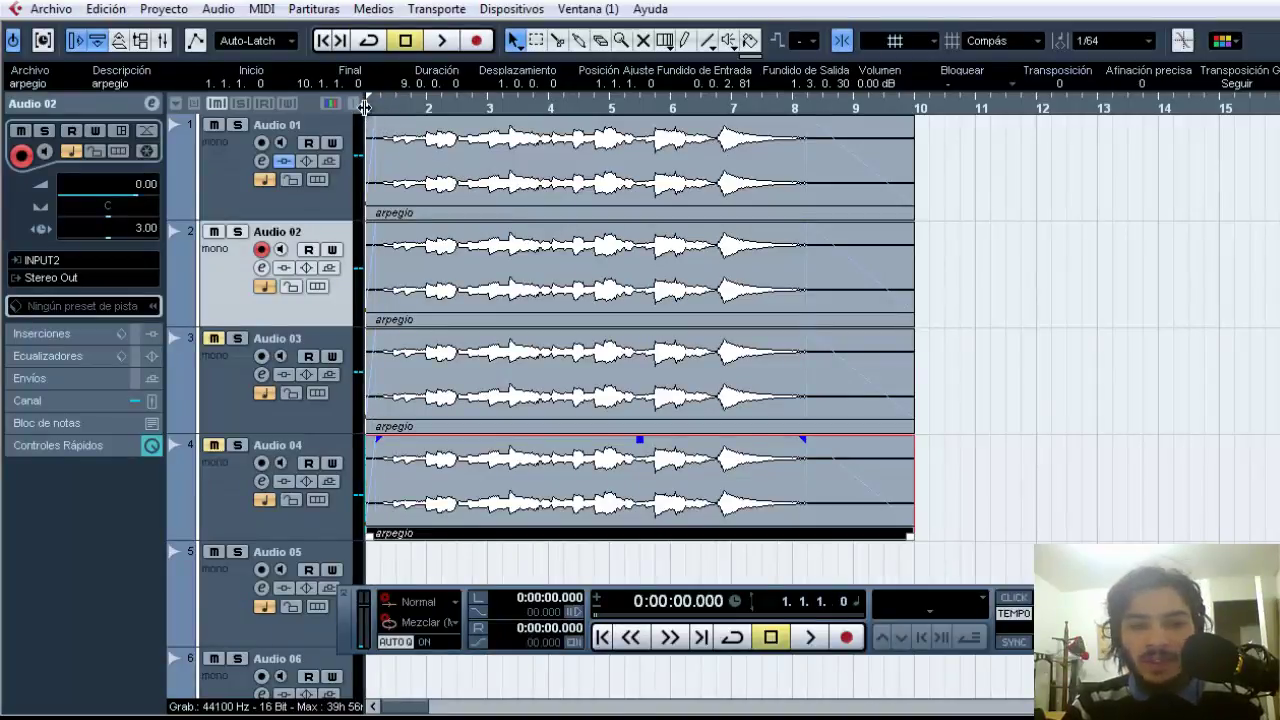
pyautogui.press('space')
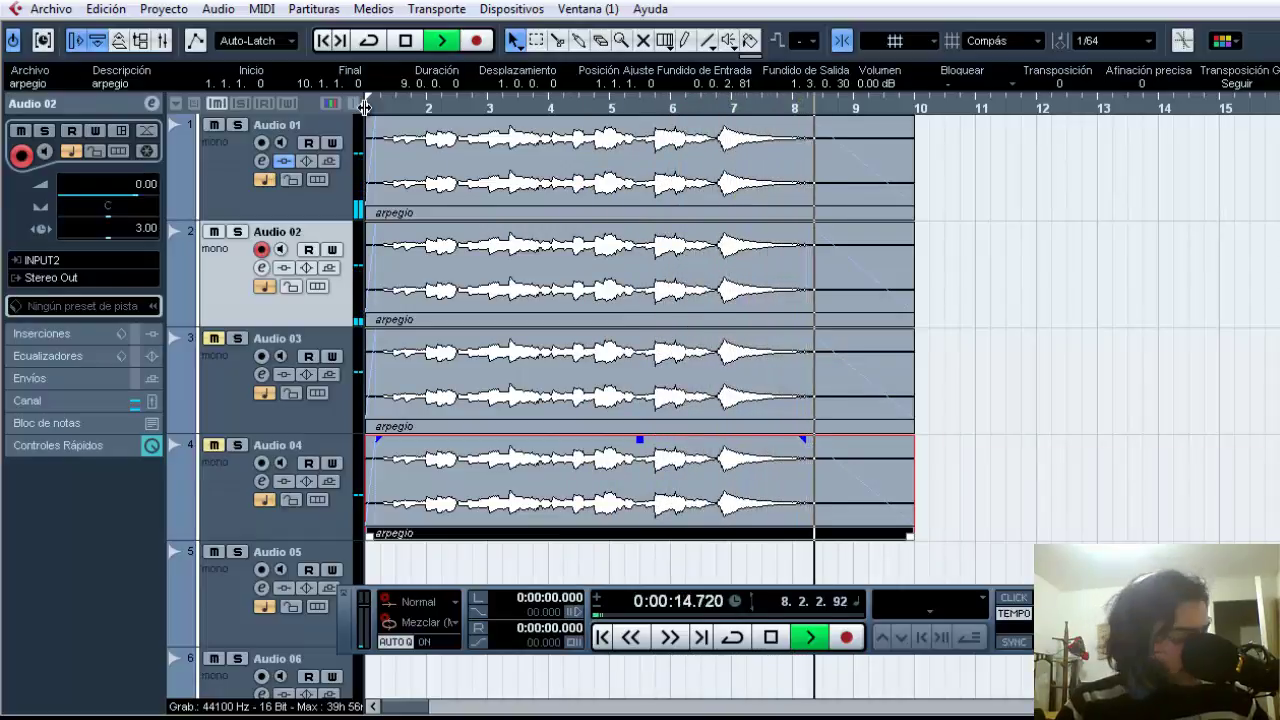
pyautogui.press('space')
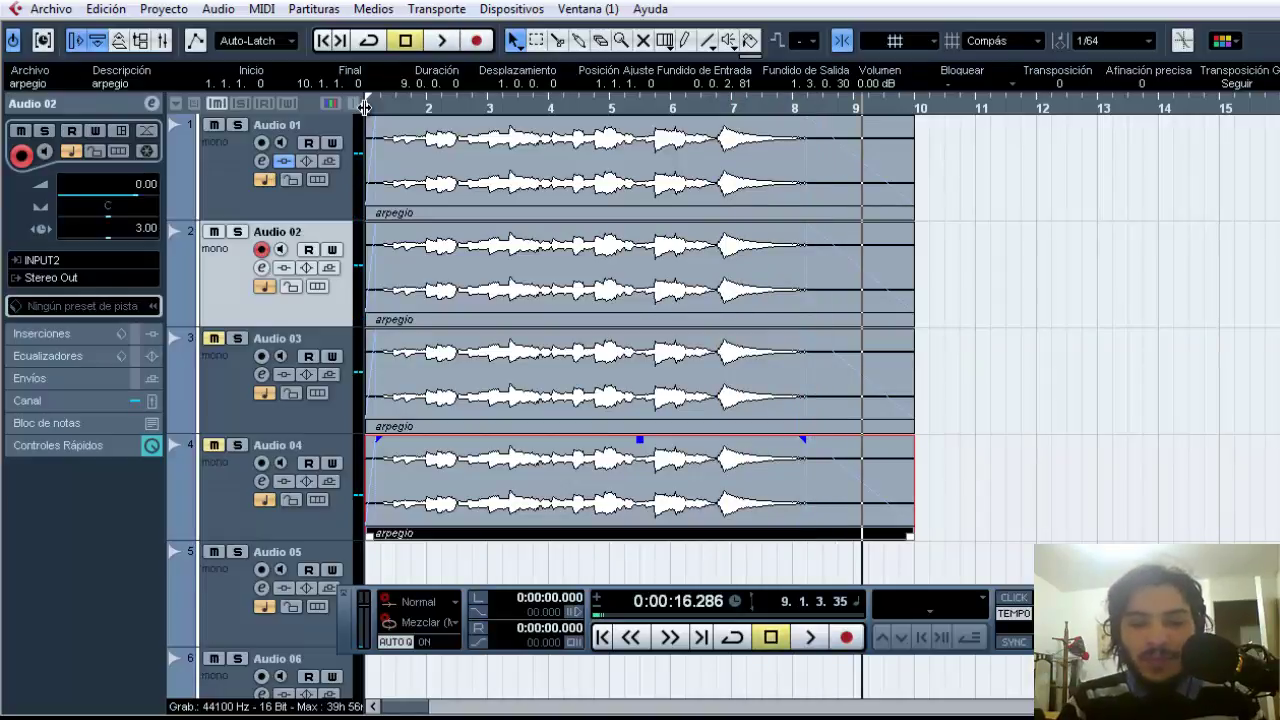
# Step: Set the Audio 02 track delay to 6.00 and play the arpeggio from the start to hear it
pyautogui.moveTo(384, 108); pyautogui.dragTo(366, 108)
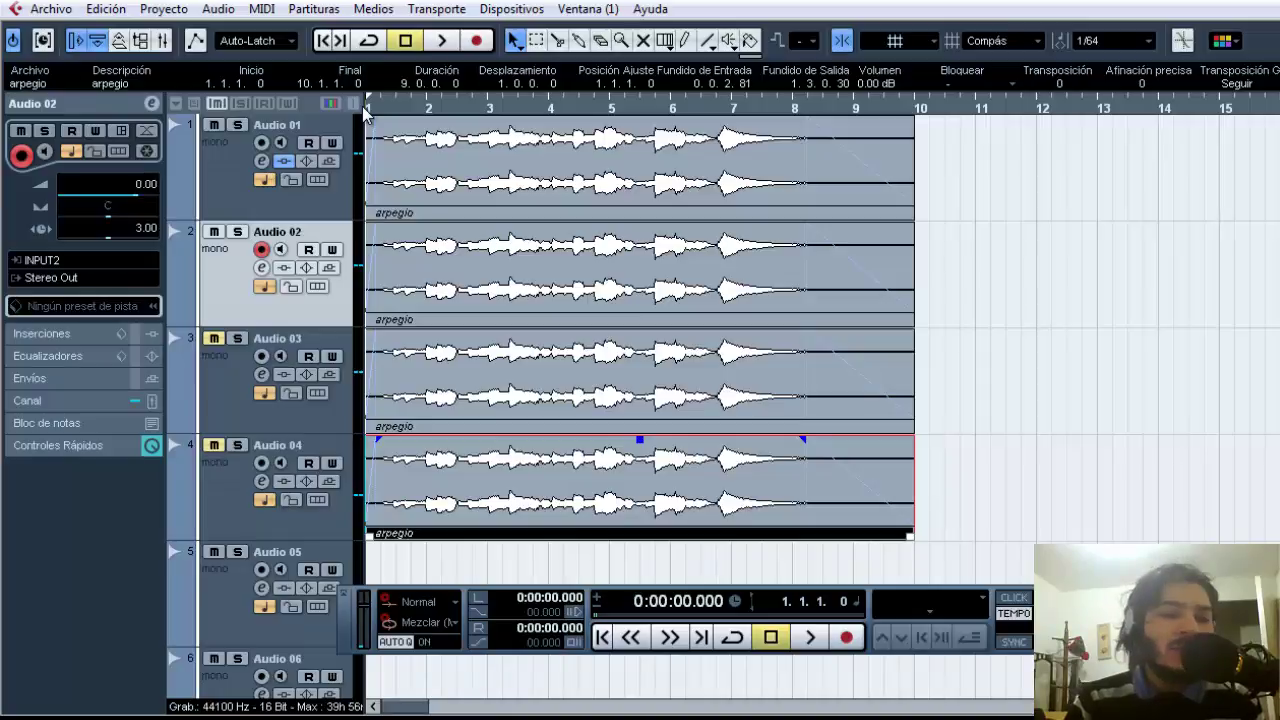
pyautogui.doubleClick(140, 232)
pyautogui.moveTo(141, 235); pyautogui.dragTo(127, 236)
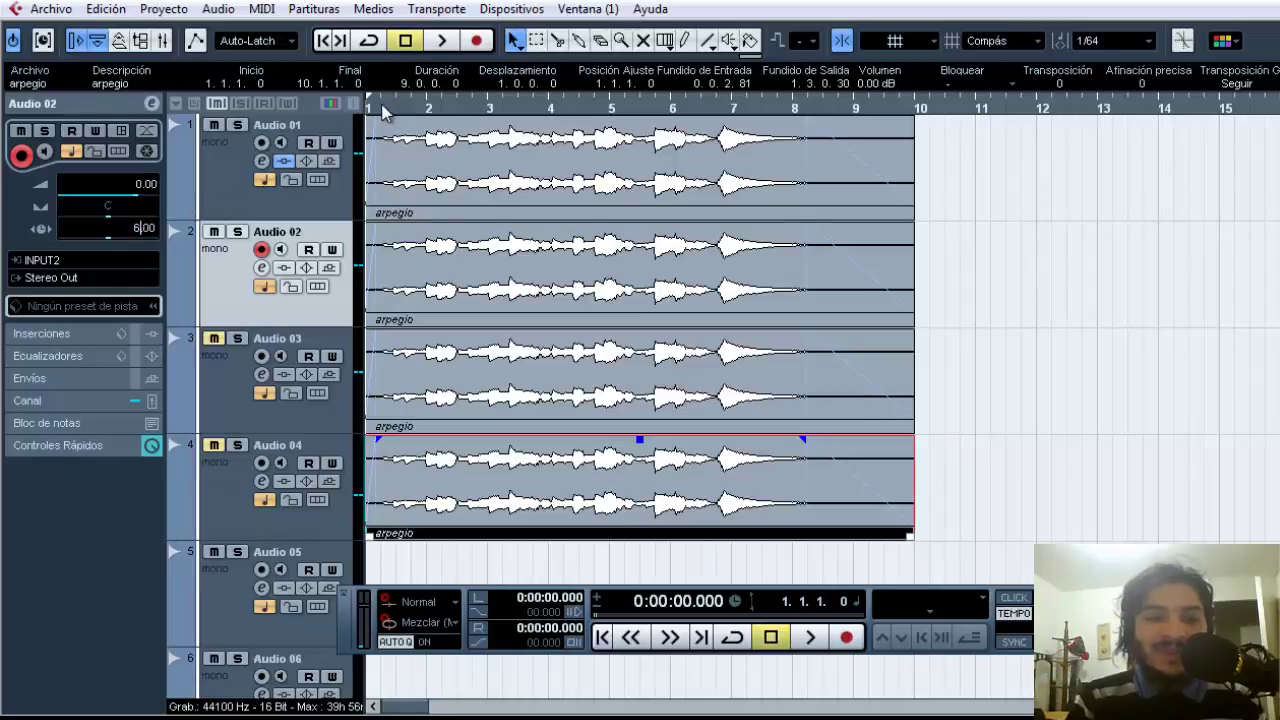
pyautogui.press('space')
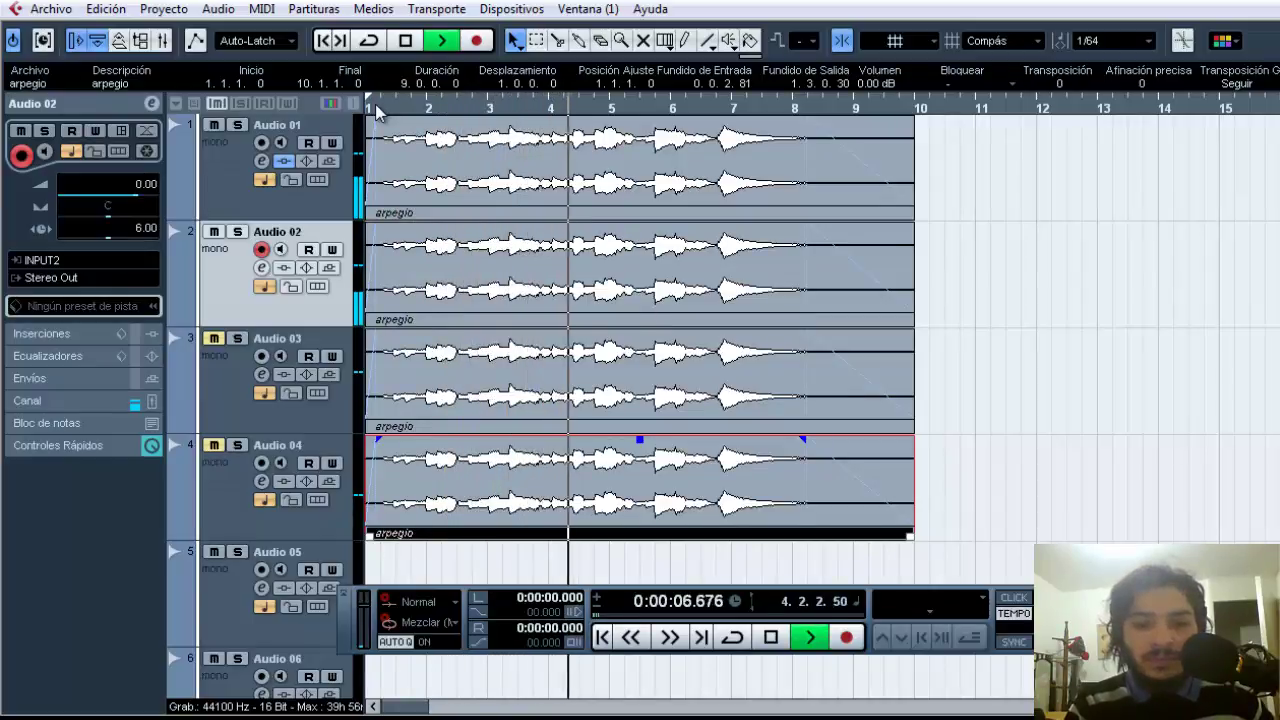
pyautogui.press('space')
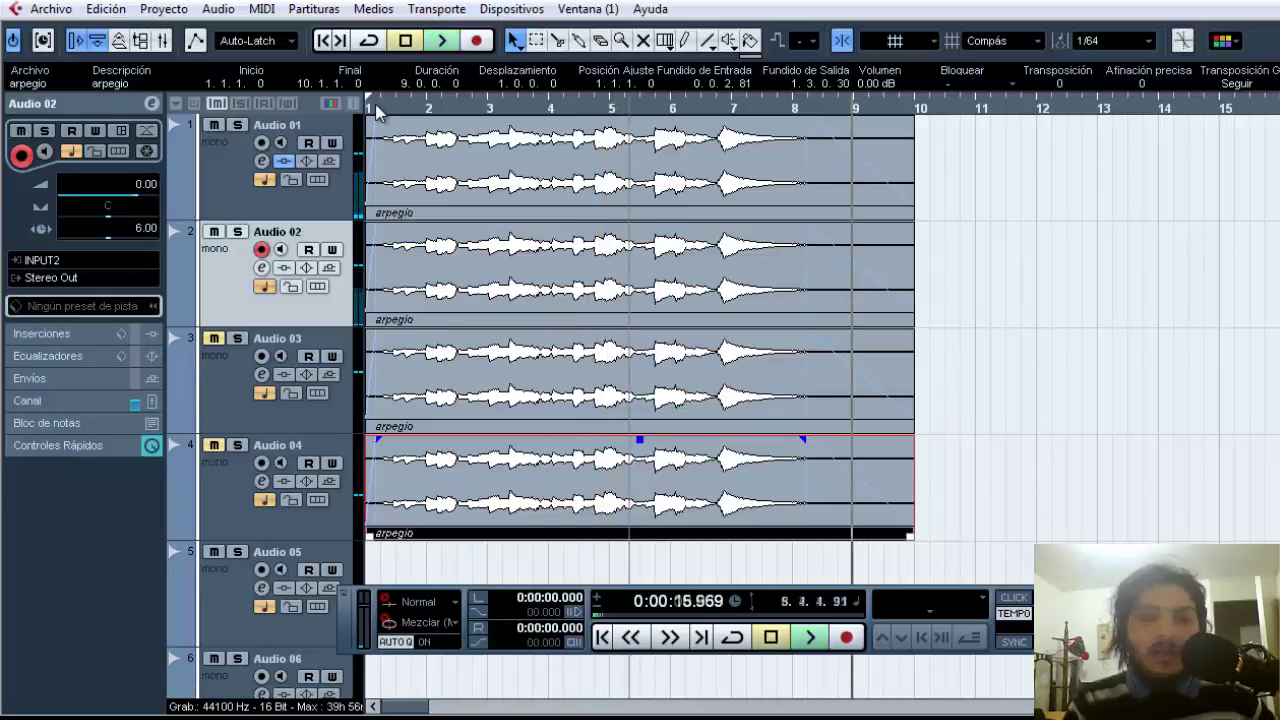
# Step: Return to the project start, set the Audio 02 track delay to 90 and play the arpeggio
pyautogui.click(378, 112)
pyautogui.click(368, 112)
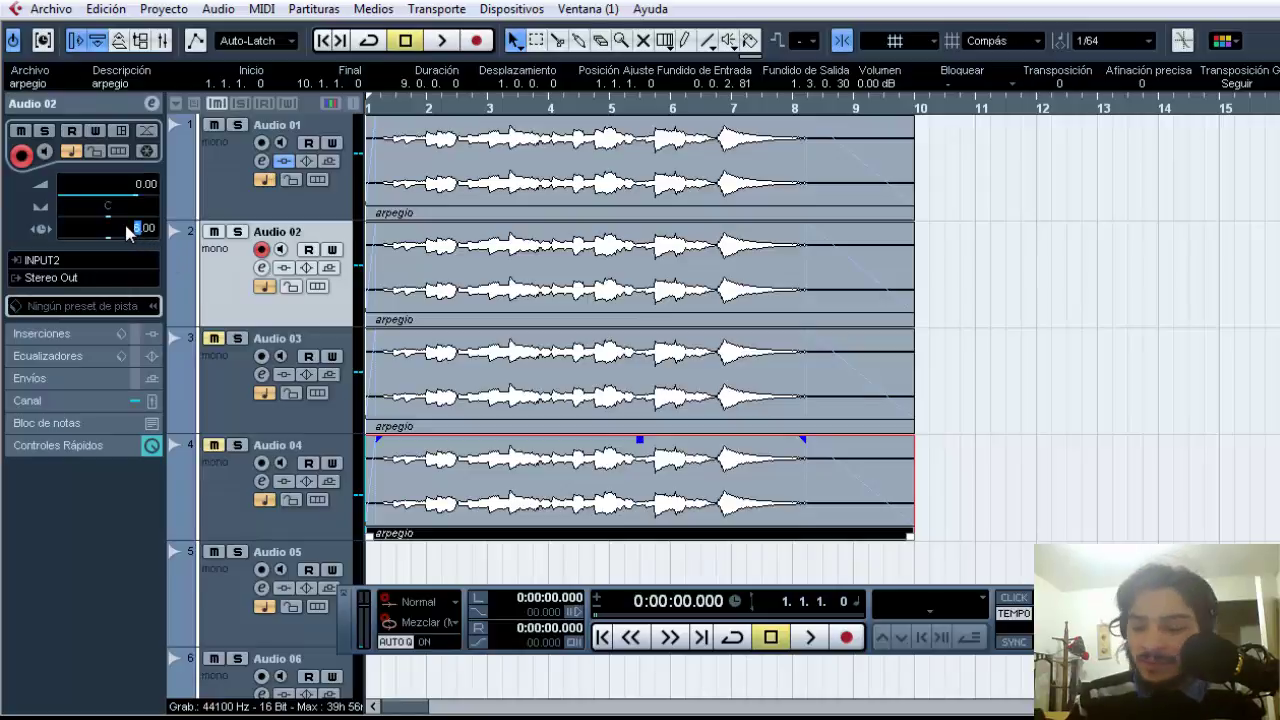
pyautogui.write('90')
pyautogui.press('Return')
pyautogui.press('space')
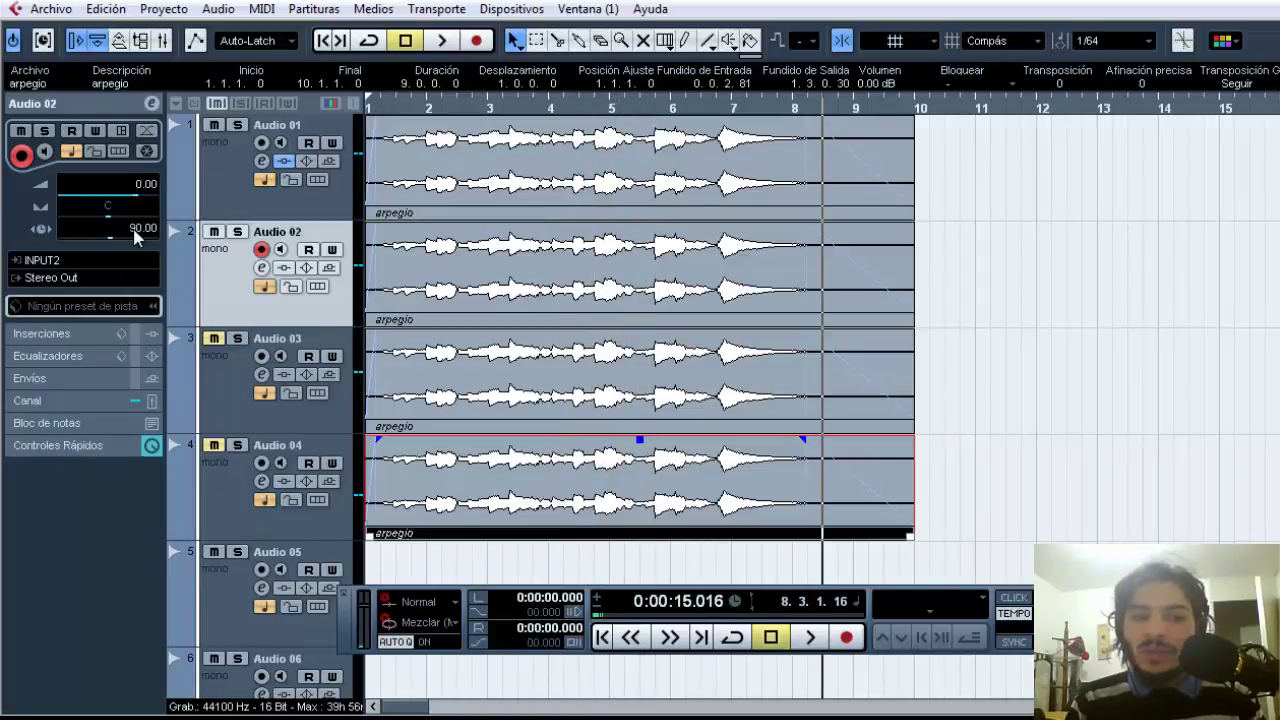
# Step: Set the Audio 02 track delay to 125 and play the arpeggio from the start
pyautogui.doubleClick(135, 232)
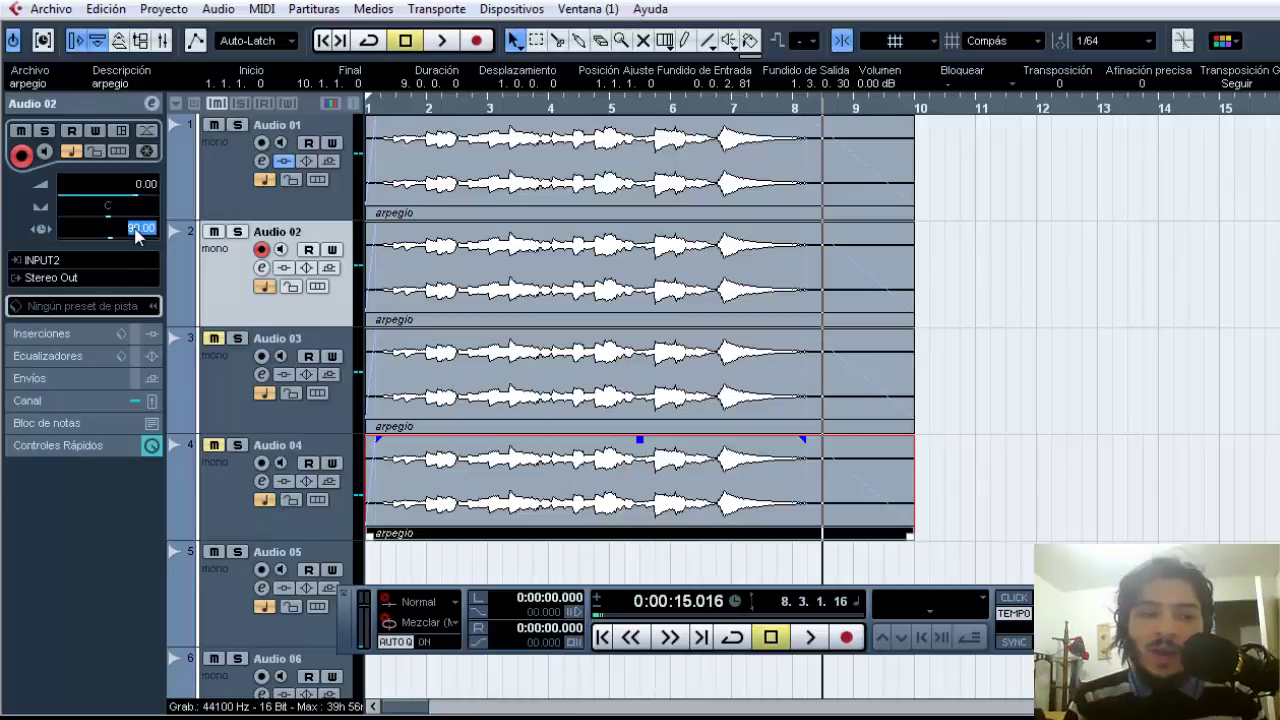
pyautogui.doubleClick(130, 227)
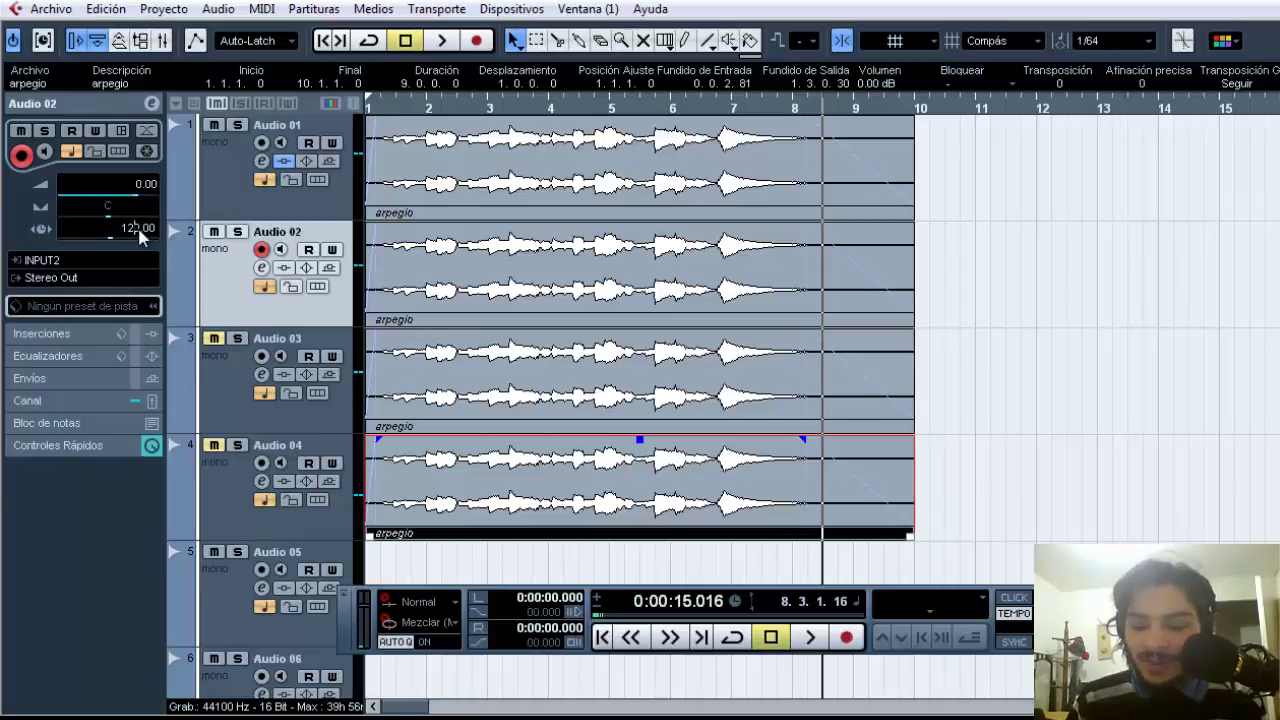
pyautogui.click(378, 110)
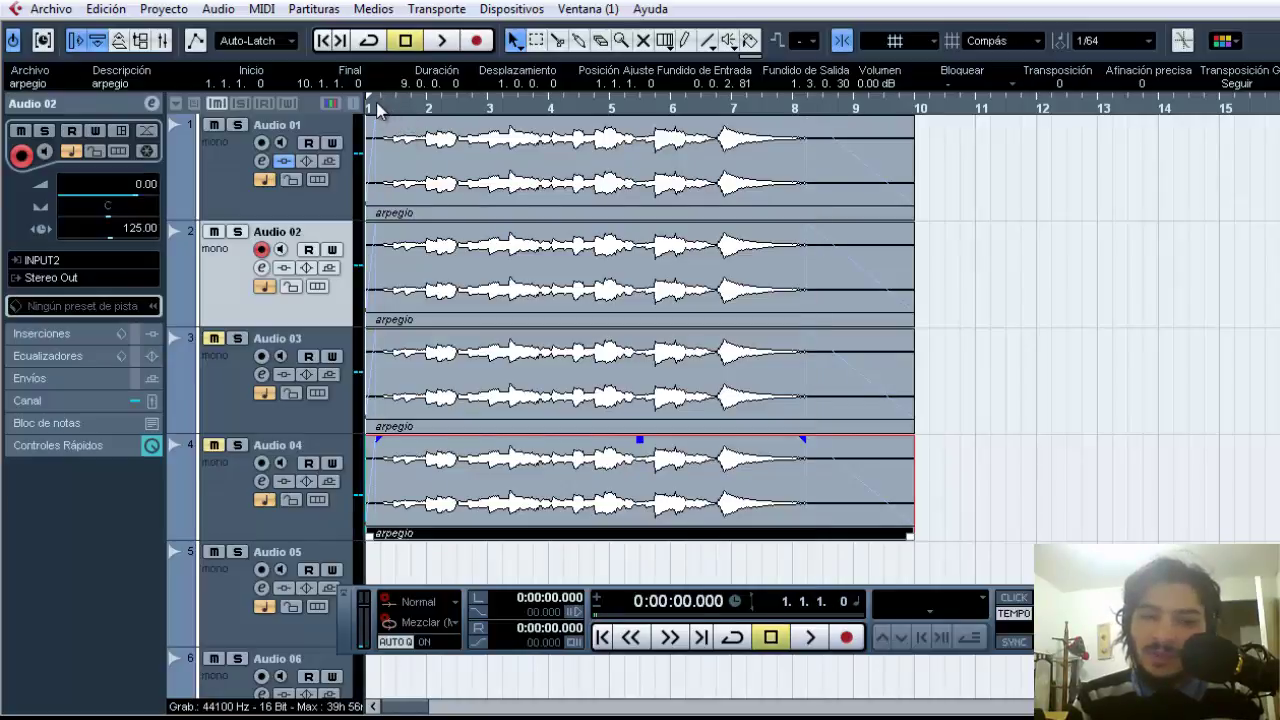
pyautogui.press('space')
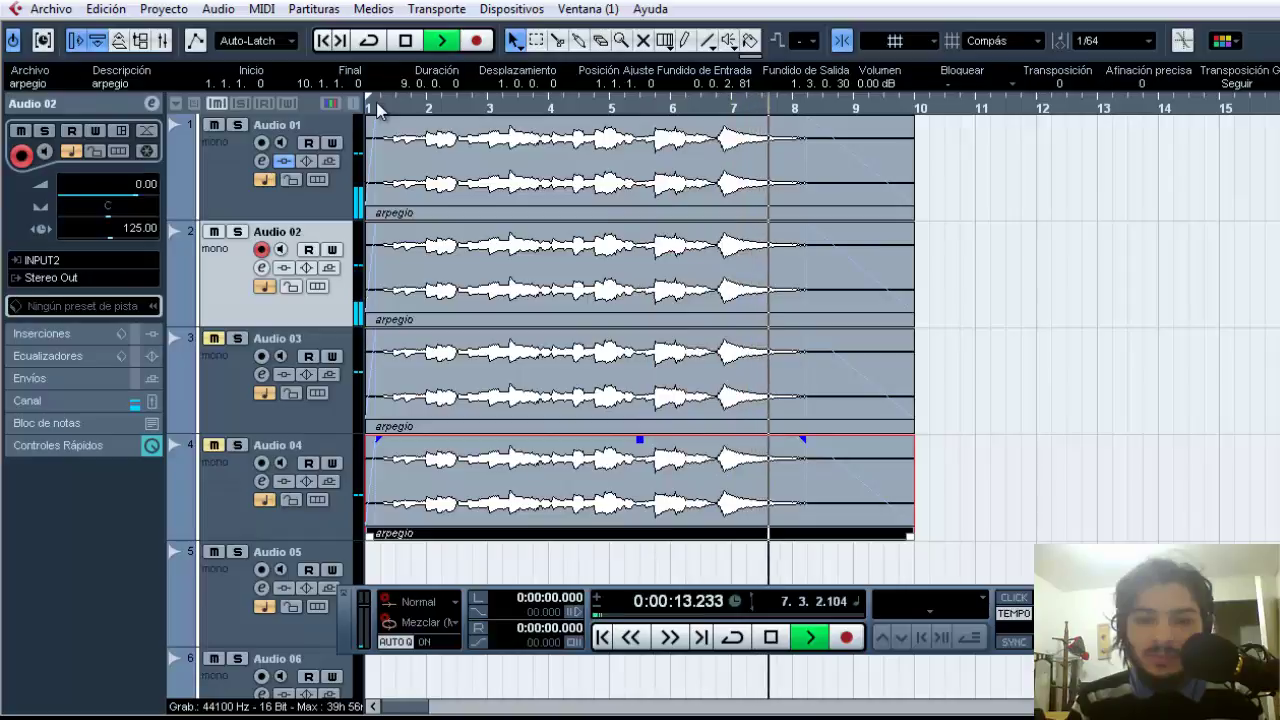
pyautogui.press('space')
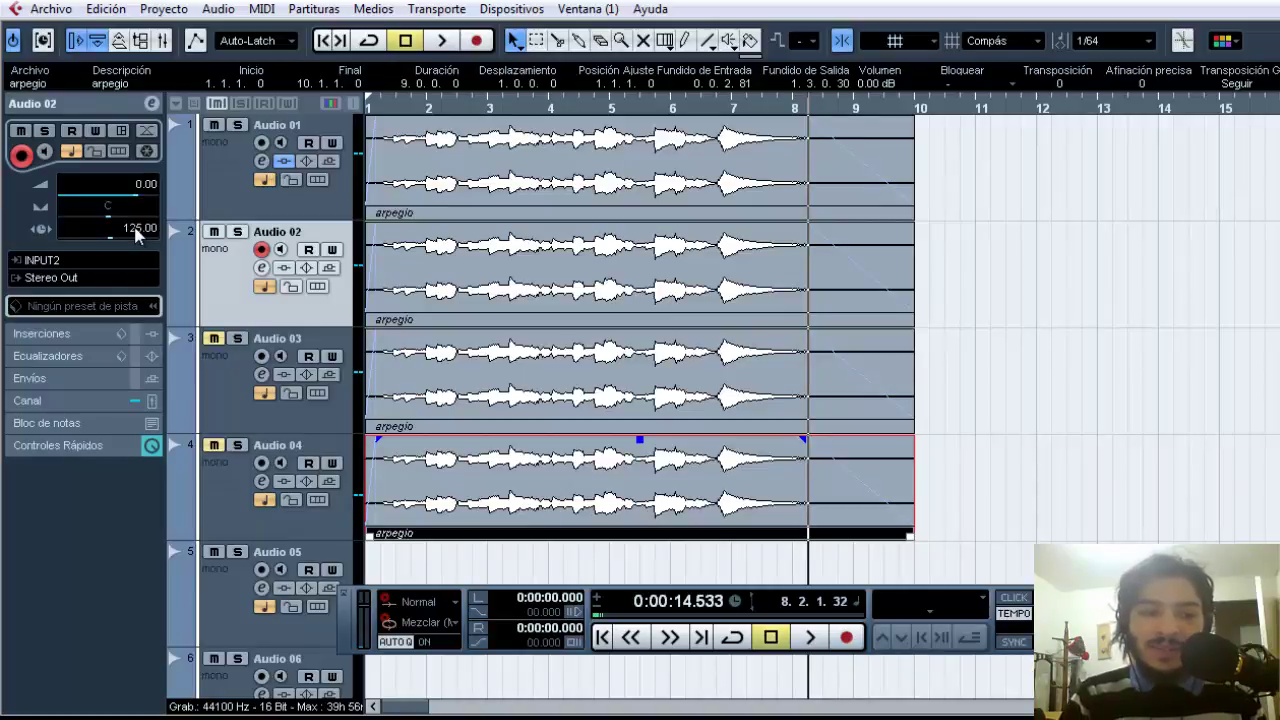
# Step: Raise the Audio 02 track delay to about 511 and play the arpeggio through from the start
pyautogui.moveTo(137, 233); pyautogui.dragTo(357, 113)
pyautogui.press('space')
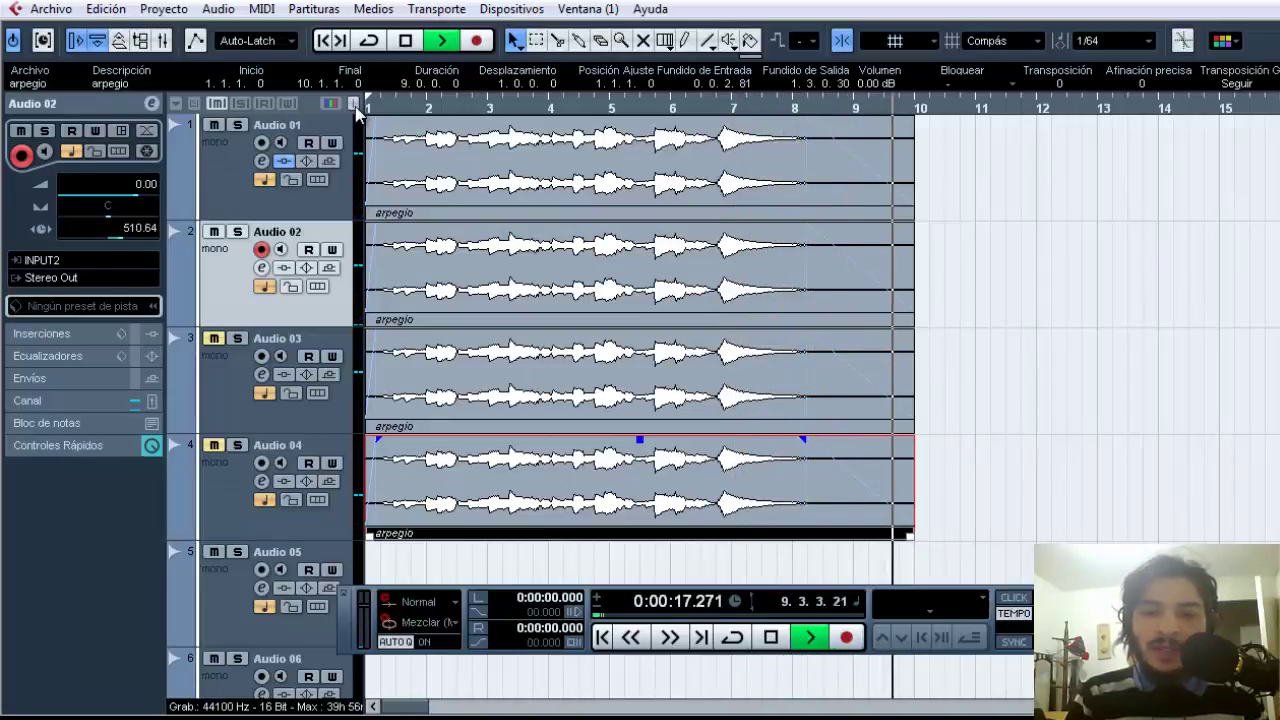
pyautogui.press('space')
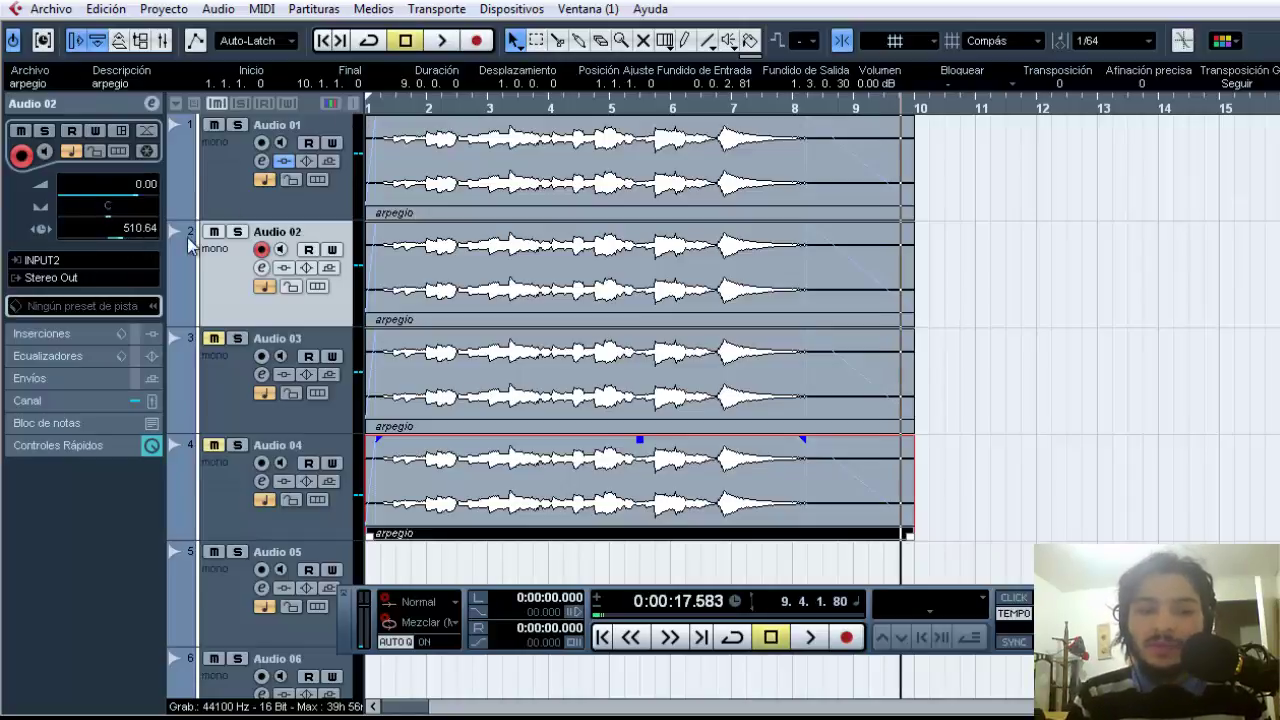
# Step: Raise the Audio 02 track delay to its 2000.00 maximum and play the arpeggio from the start
pyautogui.press('Home')
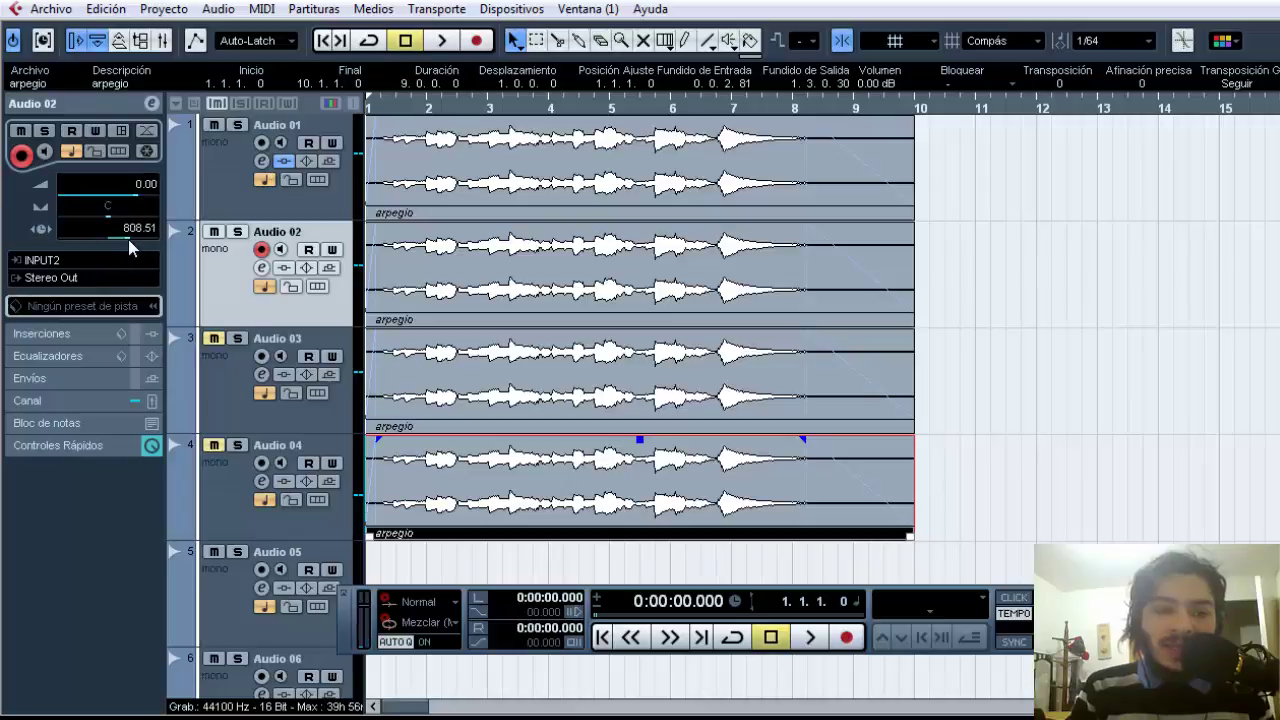
pyautogui.moveTo(131, 239); pyautogui.dragTo(133, 241)
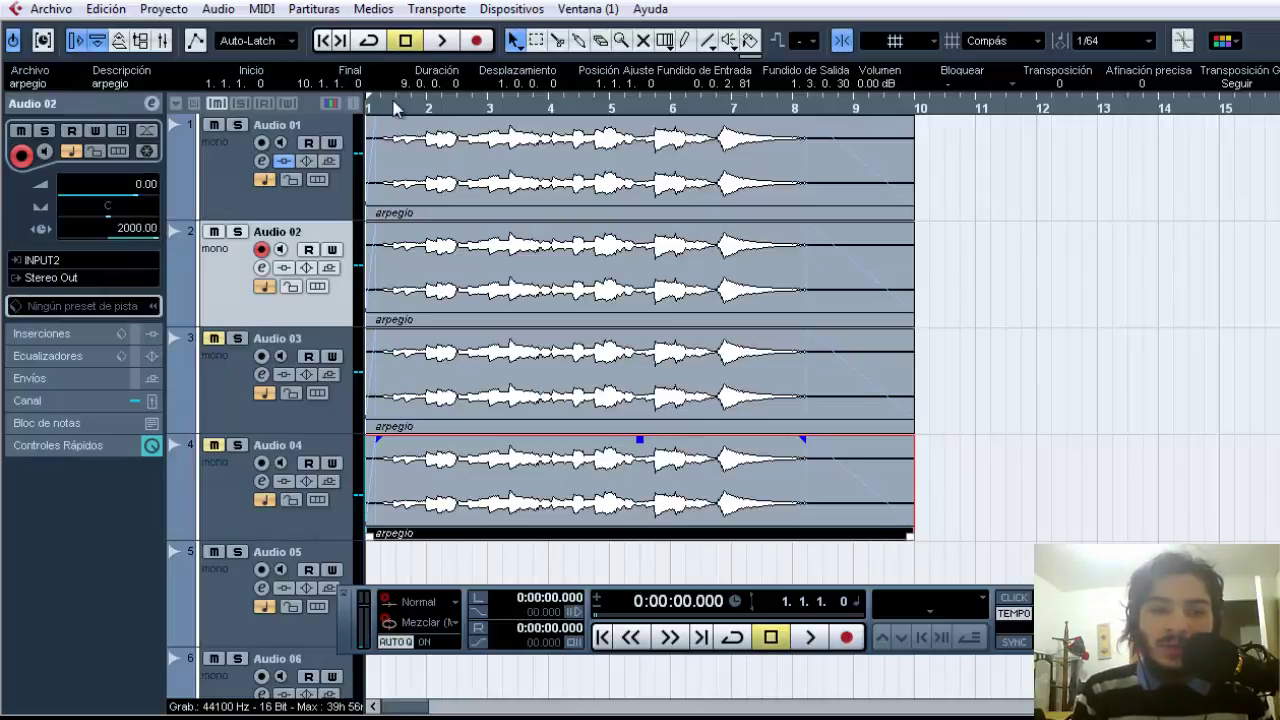
pyautogui.press('space')
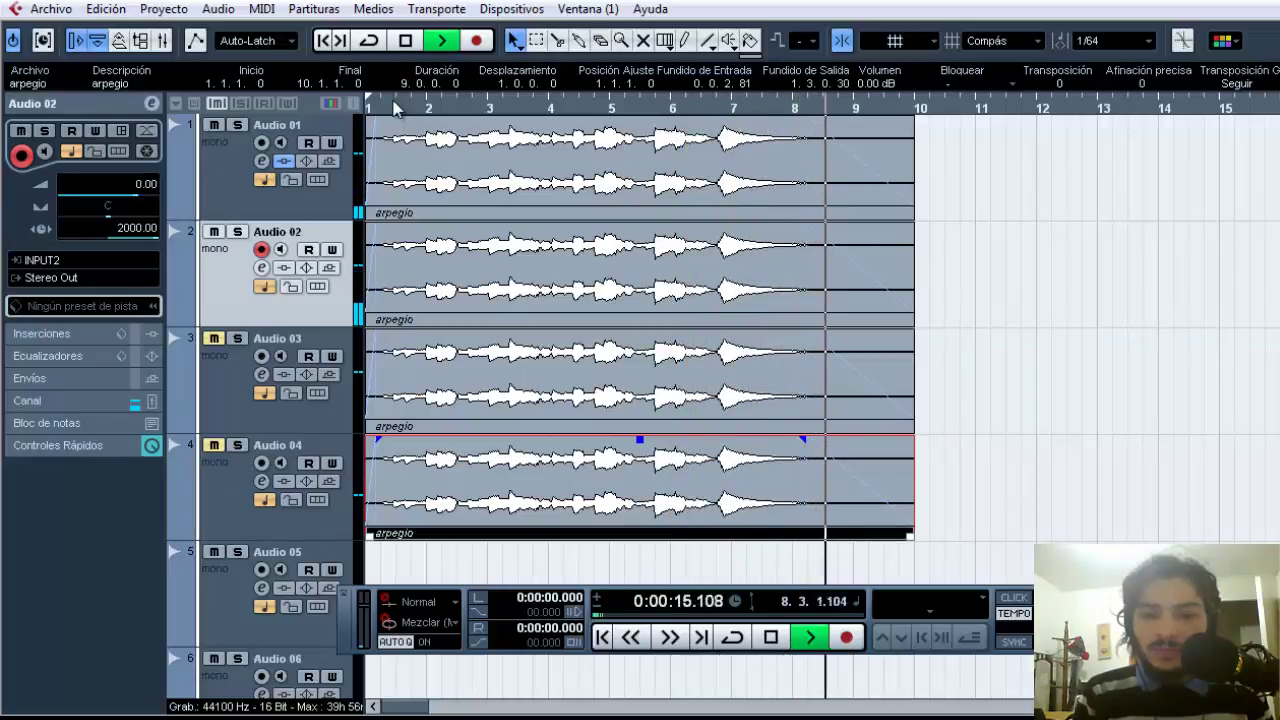
pyautogui.press('space')
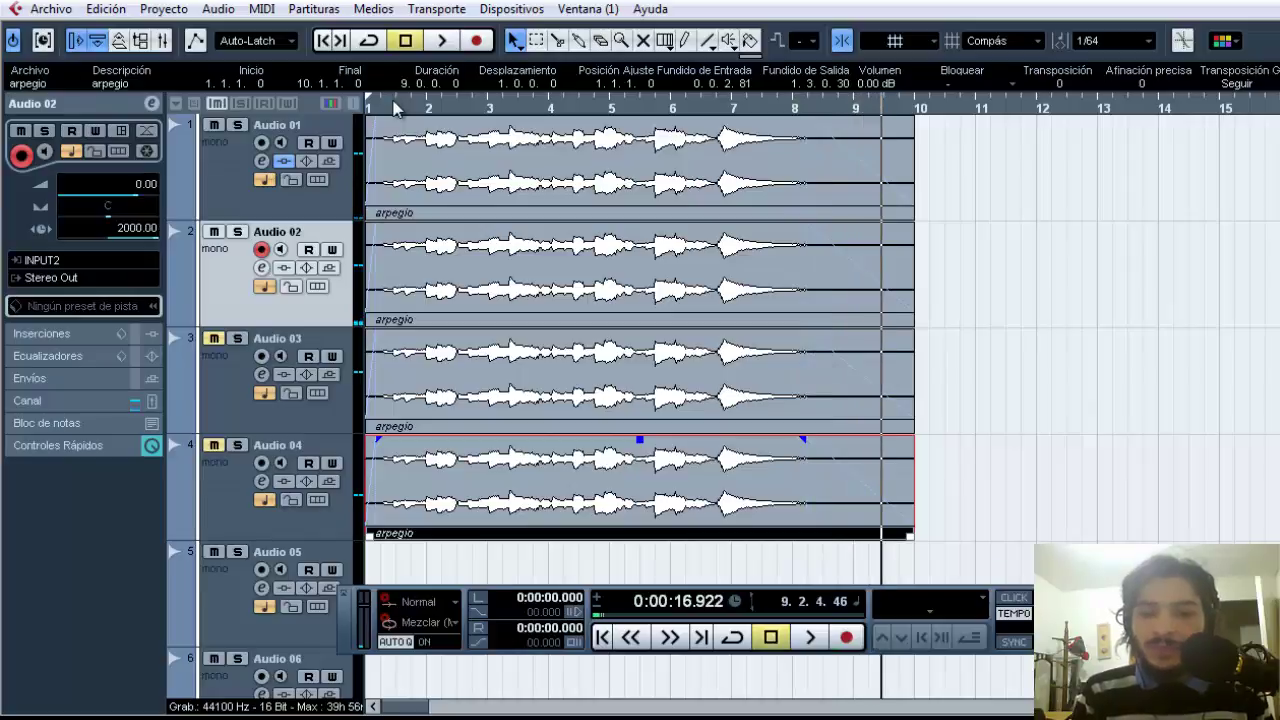
# Step: Return to the project start and lower the Audio 02 track delay to about 1021
pyautogui.press('KP_Decimal')
pyautogui.click(117, 238)
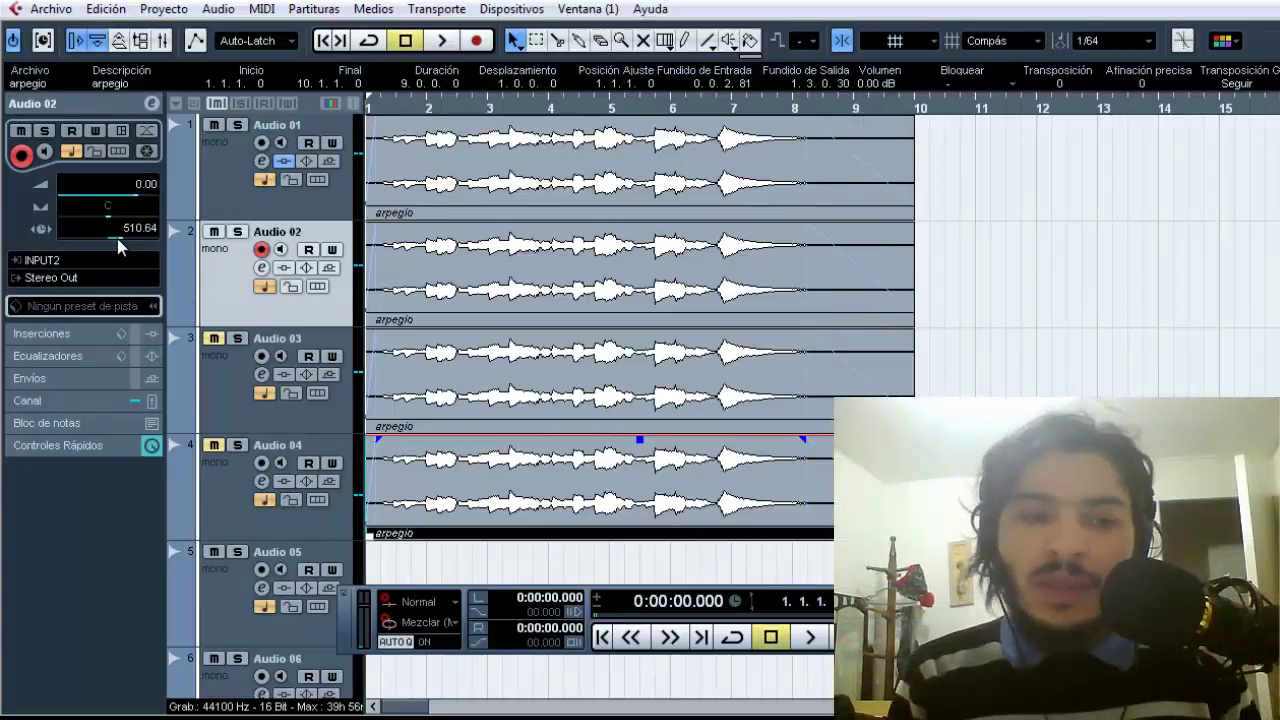
pyautogui.moveTo(125, 239); pyautogui.dragTo(134, 247)
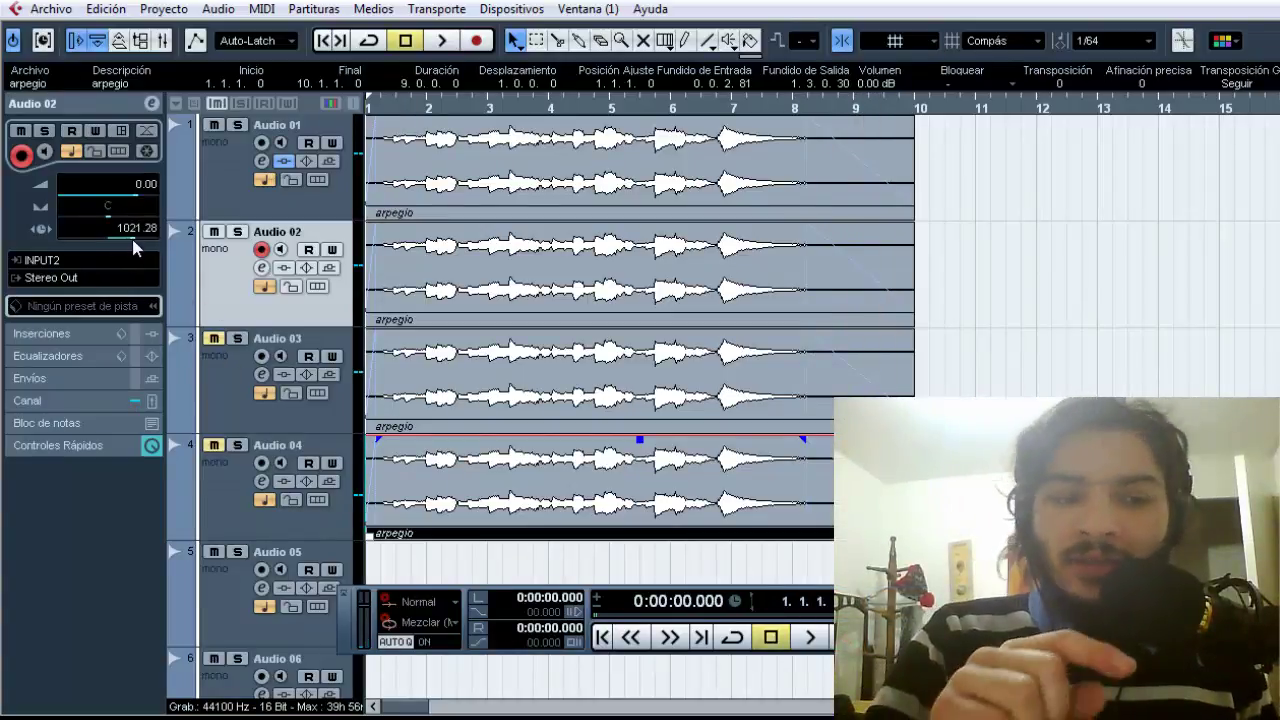